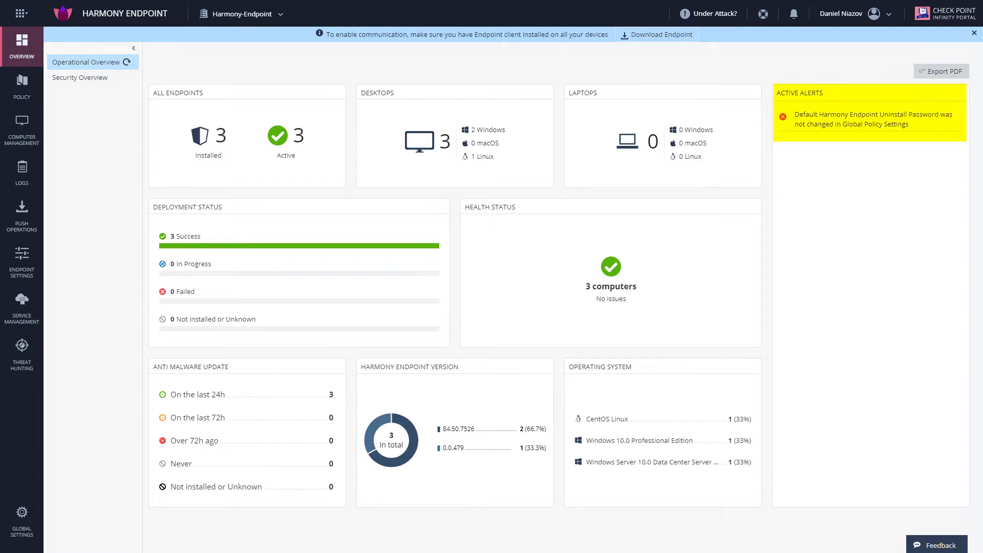
Select and clear the active alert's message, then go to the Security Overview dashboard
double_click(819, 114)
left_click(820, 114)
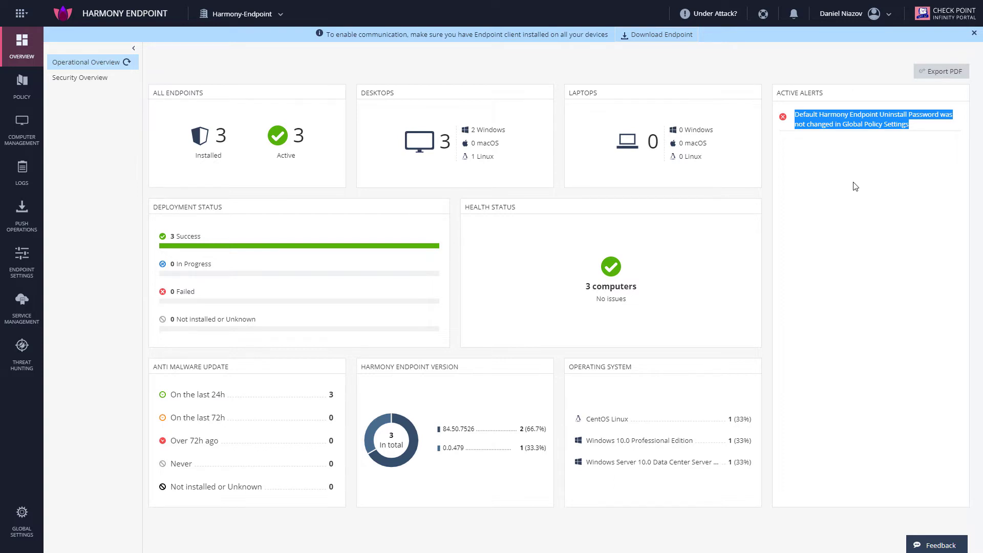
left_click(86, 65)
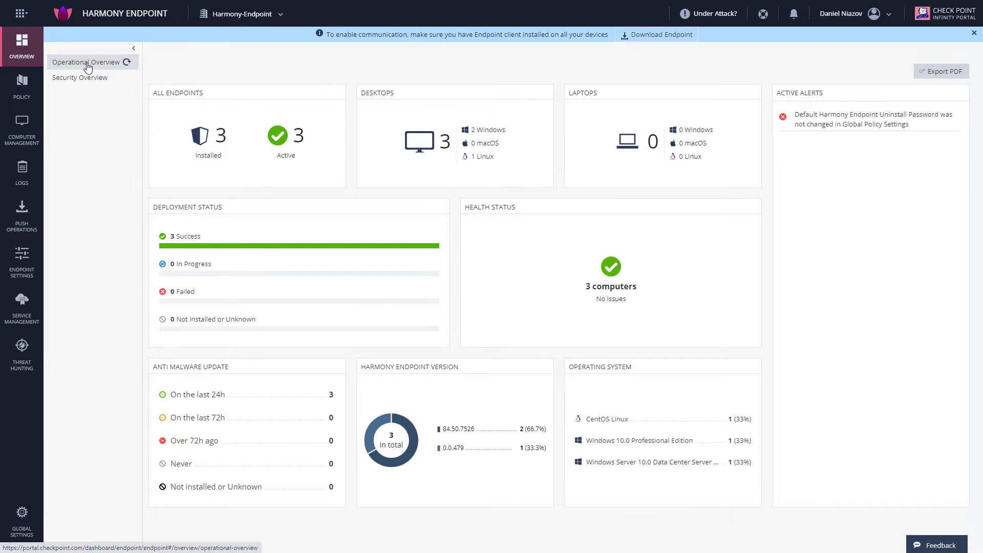
left_click(104, 85)
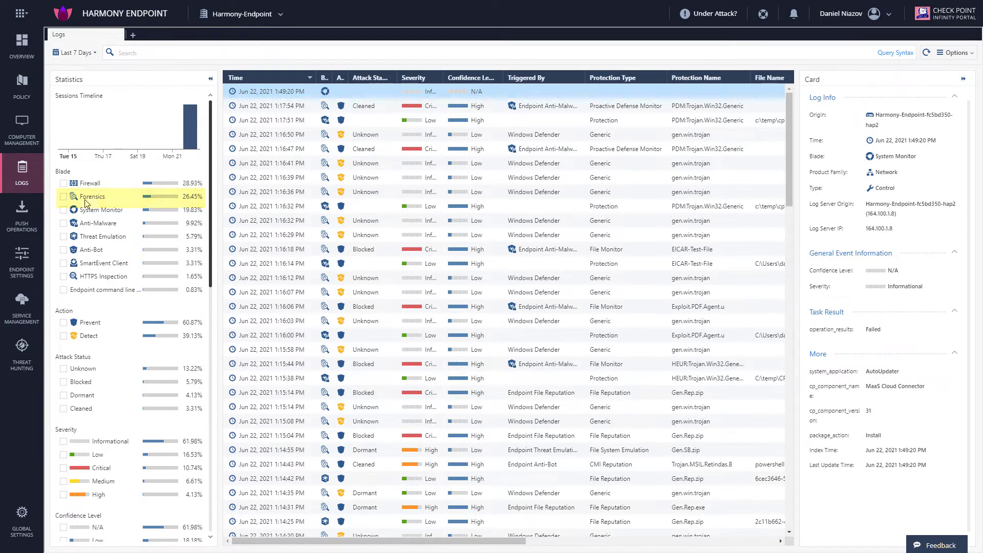
Filter the logs to Forensics entries using the Blade filter in Statistics
left_click(64, 197)
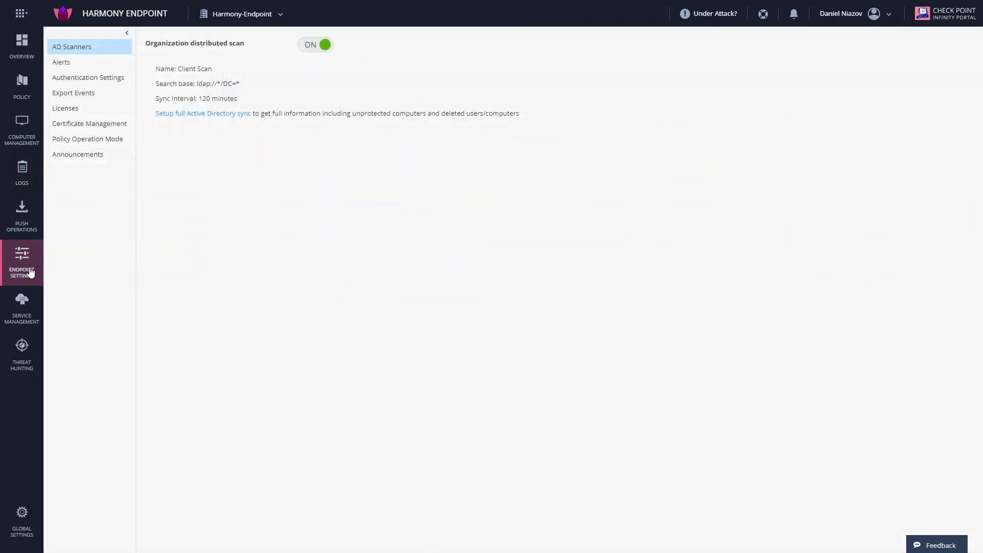
Start adding a new logging service under Export Events settings
left_click(77, 98)
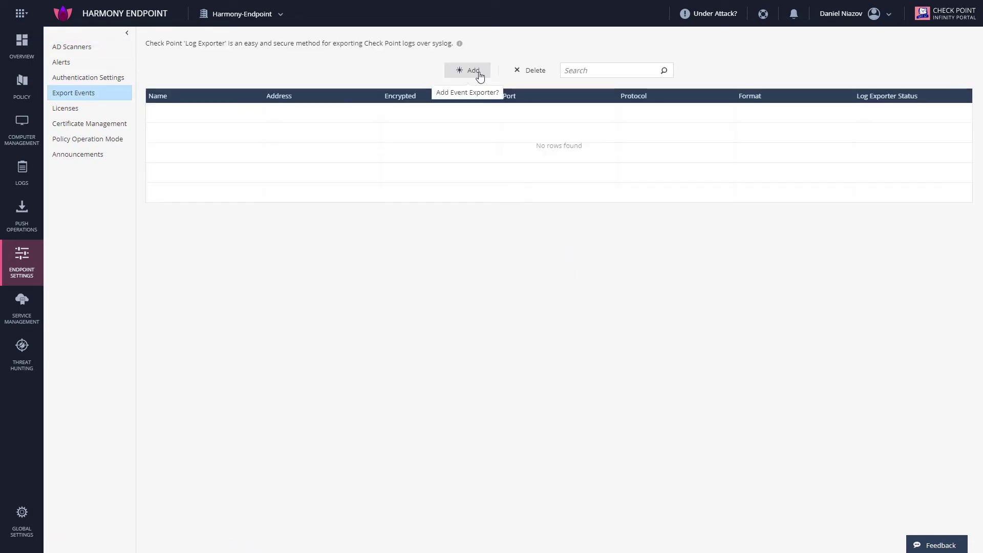
left_click(474, 71)
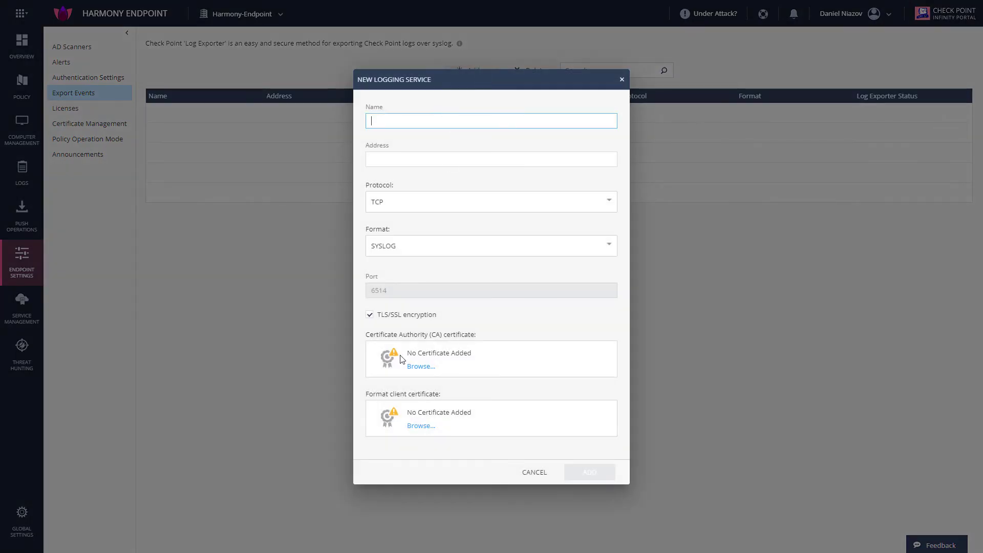